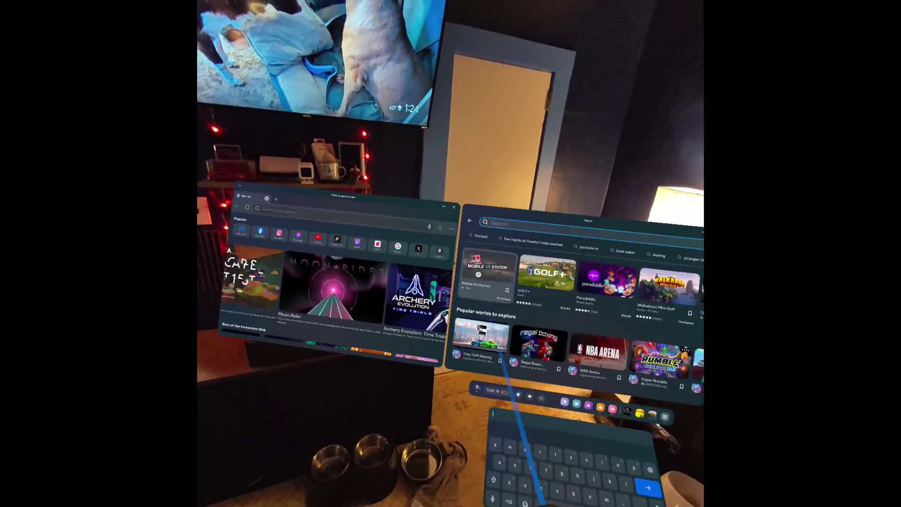
# Step: Open the Mobile VR Station page in the headset's store
pyautogui.click(486, 281)
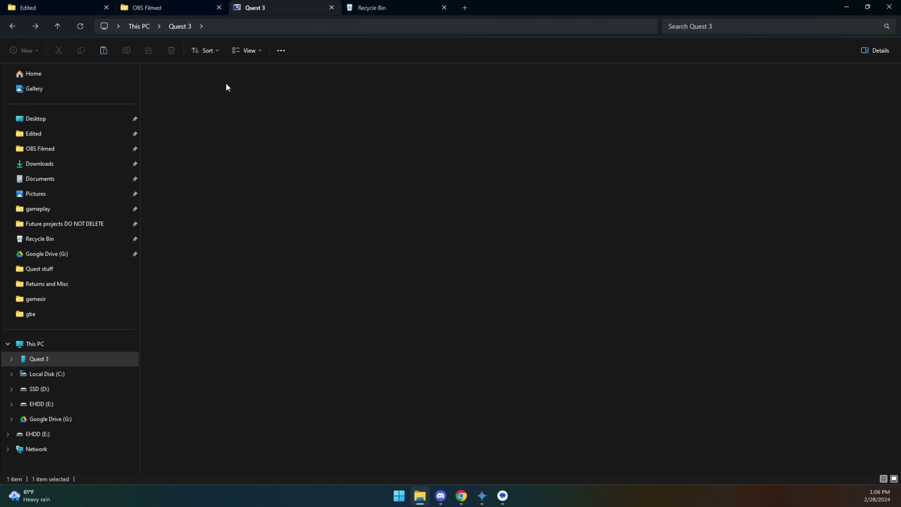
# Step: Switch to File Explorer, open the Quest 3's Internal shared storage Download folder and paste the copied APK file into it
pyautogui.doubleClick(772, 75)
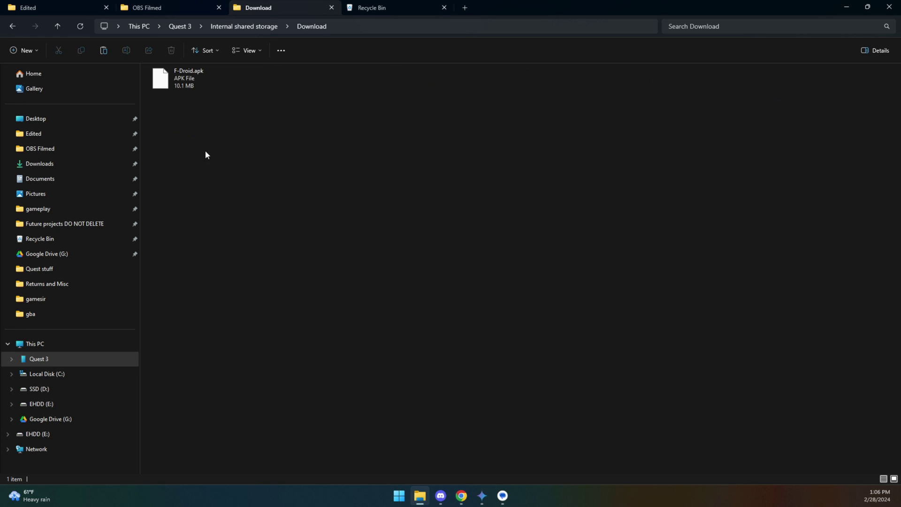
pyautogui.rightClick(205, 150)
pyautogui.click(183, 150)
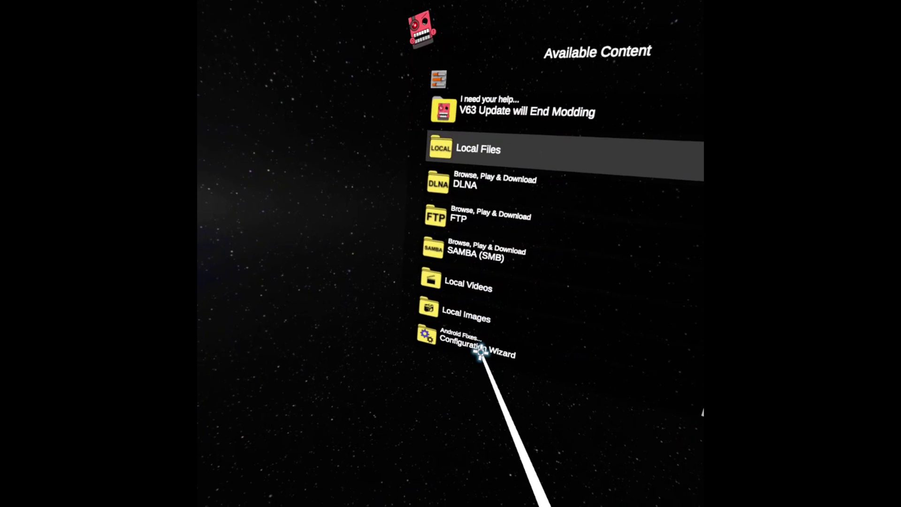
# Step: Open Configure Scoped Storage from Mobile VR Station's Configuration Wizard and run Step 1: Request Access
pyautogui.click(480, 351)
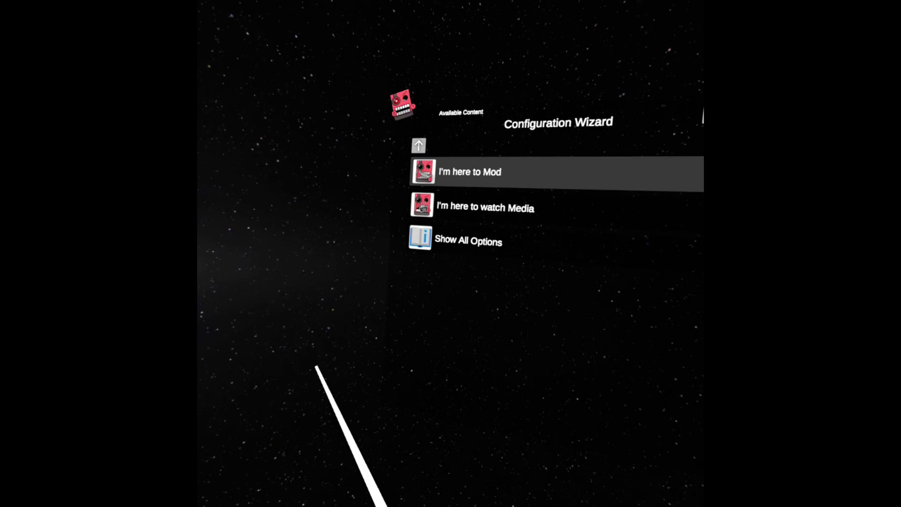
pyautogui.click(471, 267)
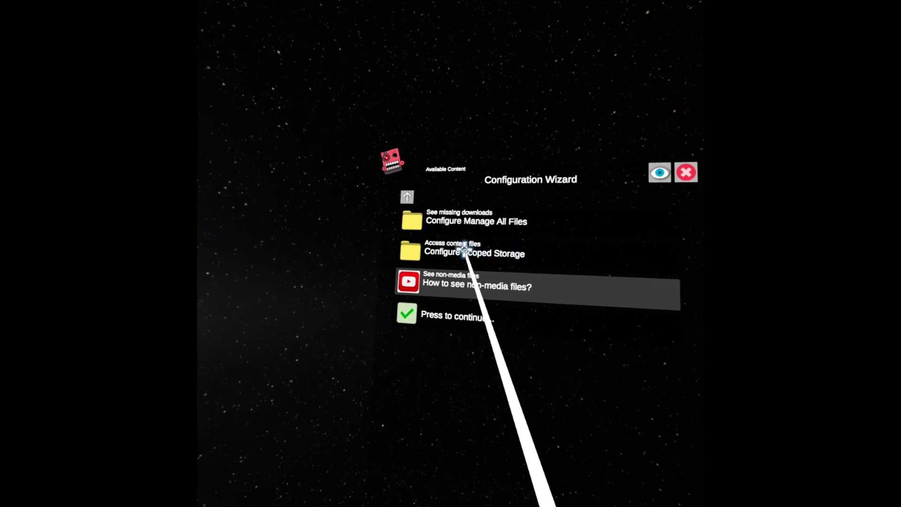
pyautogui.click(486, 261)
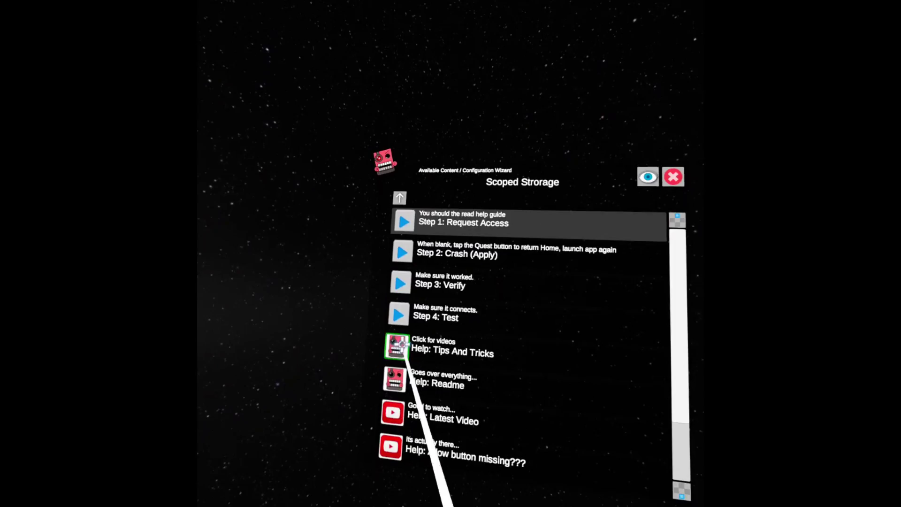
pyautogui.click(474, 247)
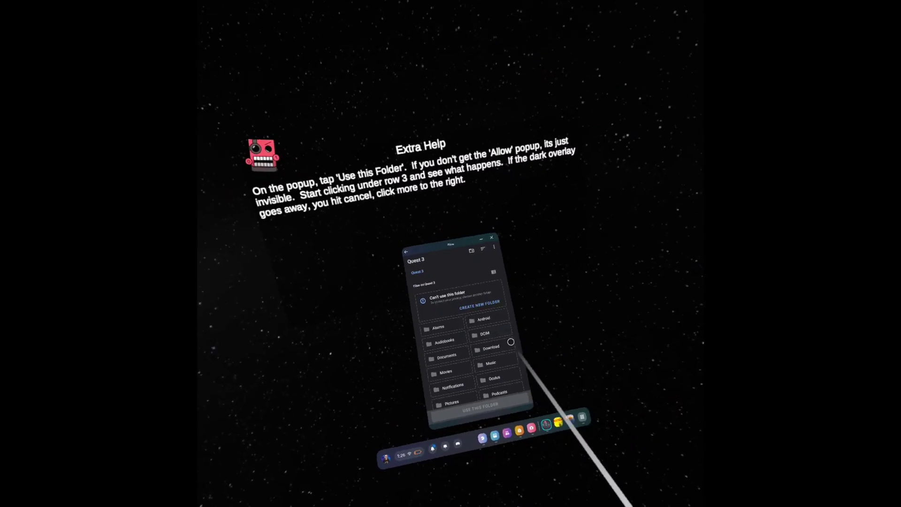
# Step: Install the APKPure APK from the headset's Download folder, accepting the unknown-apps risk
pyautogui.click(403, 302)
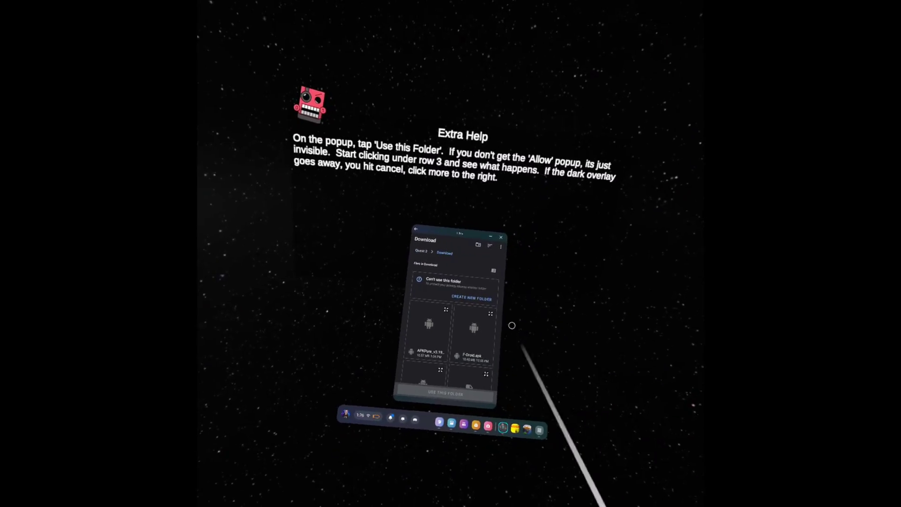
pyautogui.scroll(-5, 516, 345)
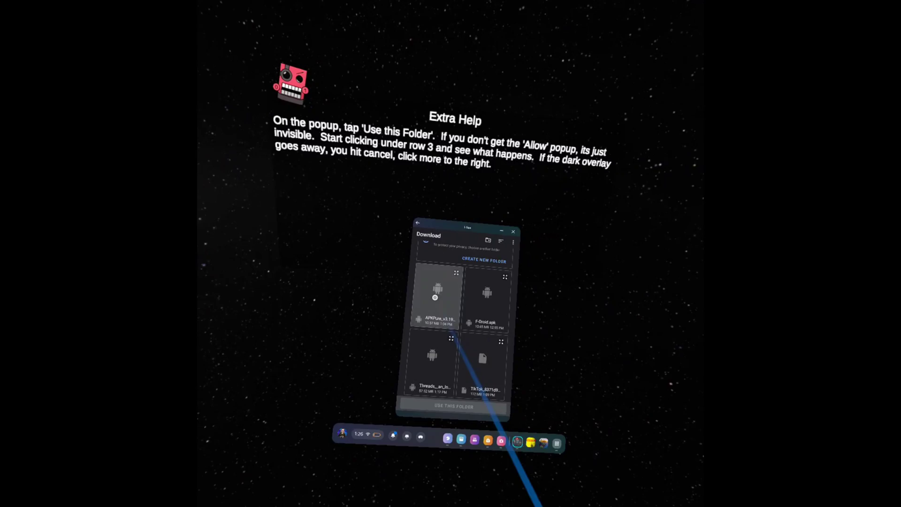
pyautogui.click(456, 282)
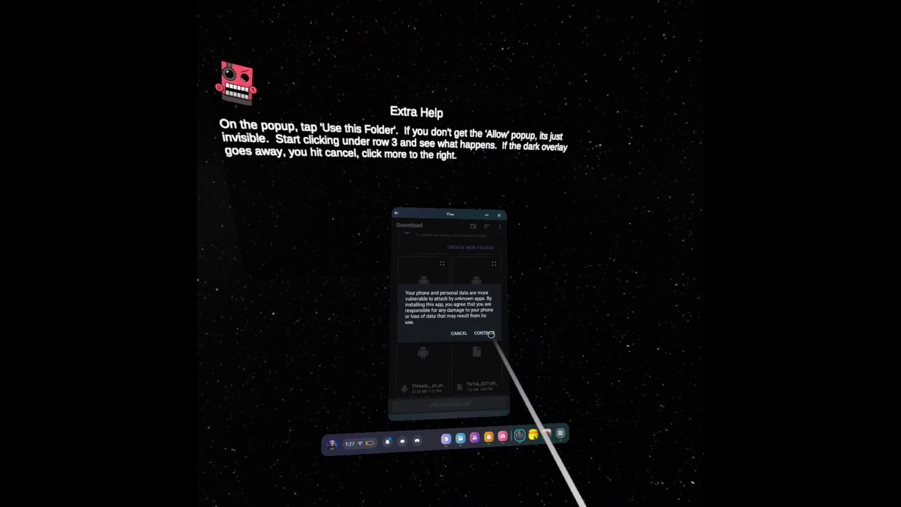
pyautogui.click(502, 338)
pyautogui.click(484, 350)
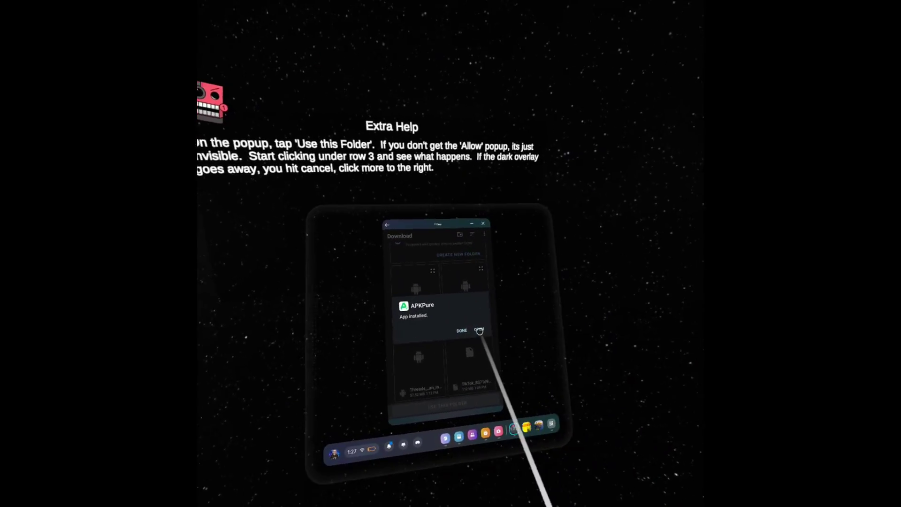
# Step: Launch APKPure, allow its phone call and media file permissions, and dismiss the Must-Have Apps suggestions
pyautogui.click(465, 340)
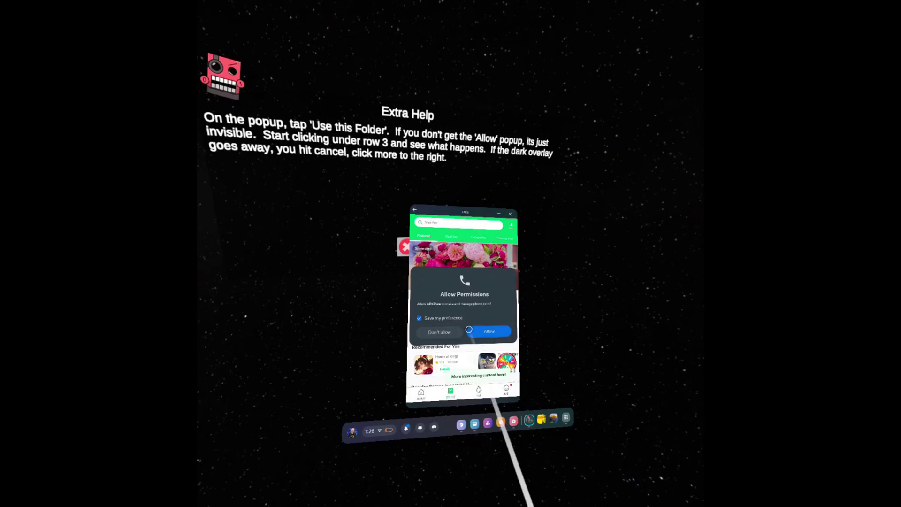
pyautogui.click(511, 345)
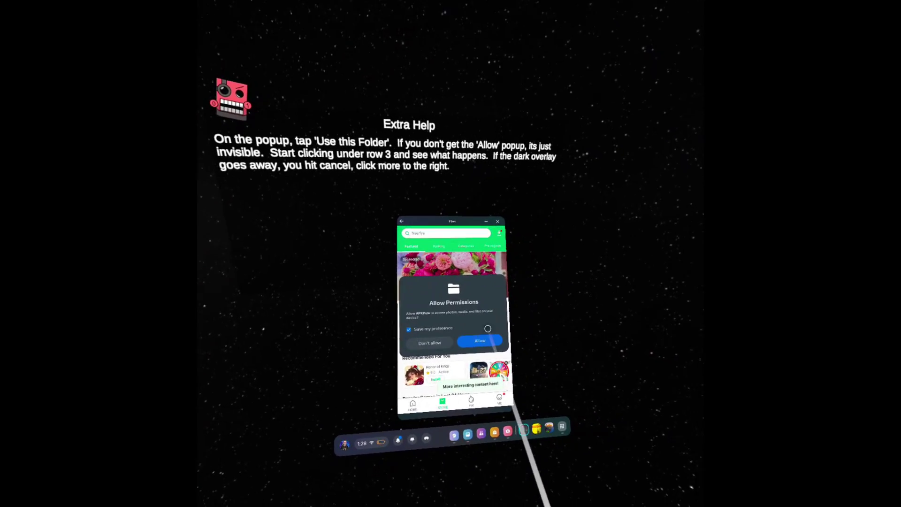
pyautogui.click(484, 349)
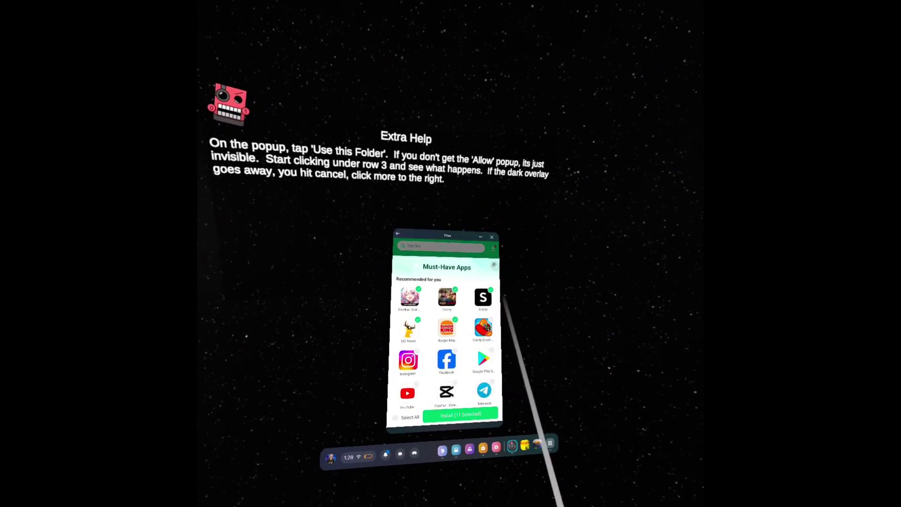
pyautogui.click(510, 254)
# Step: Look through APKPure's What's hot section and the Apps list of its store ranking for apps to install
pyautogui.click(471, 379)
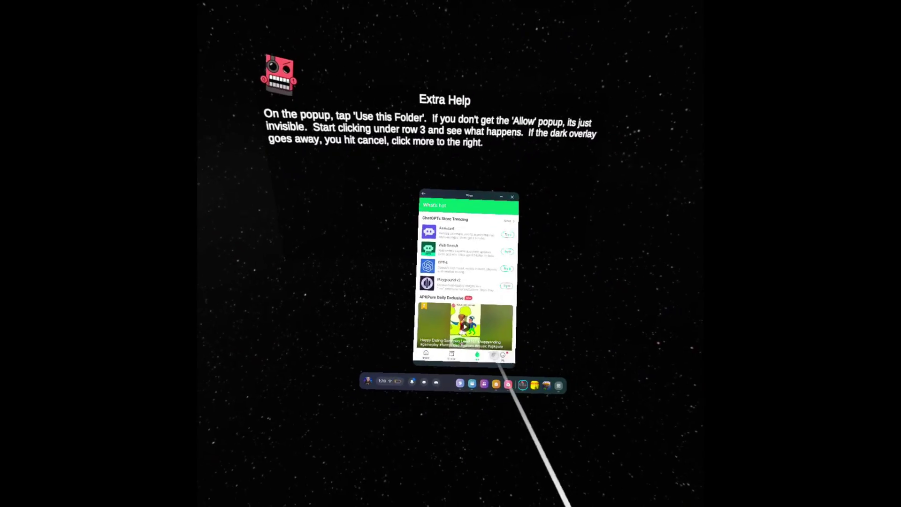
pyautogui.click(452, 374)
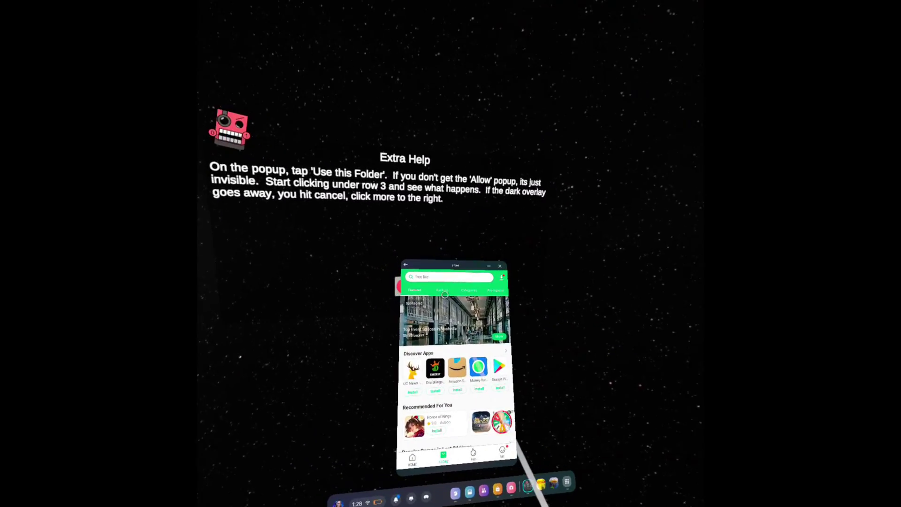
pyautogui.click(476, 273)
pyautogui.click(460, 280)
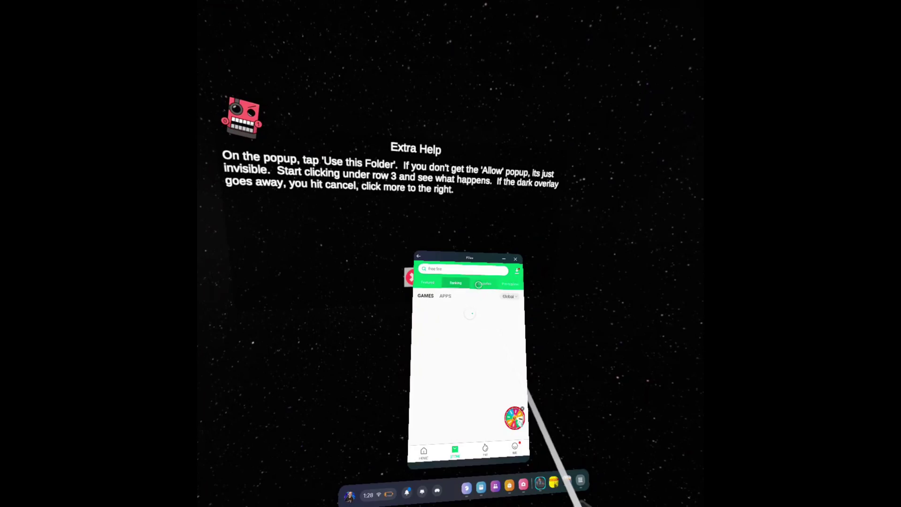
pyautogui.click(464, 284)
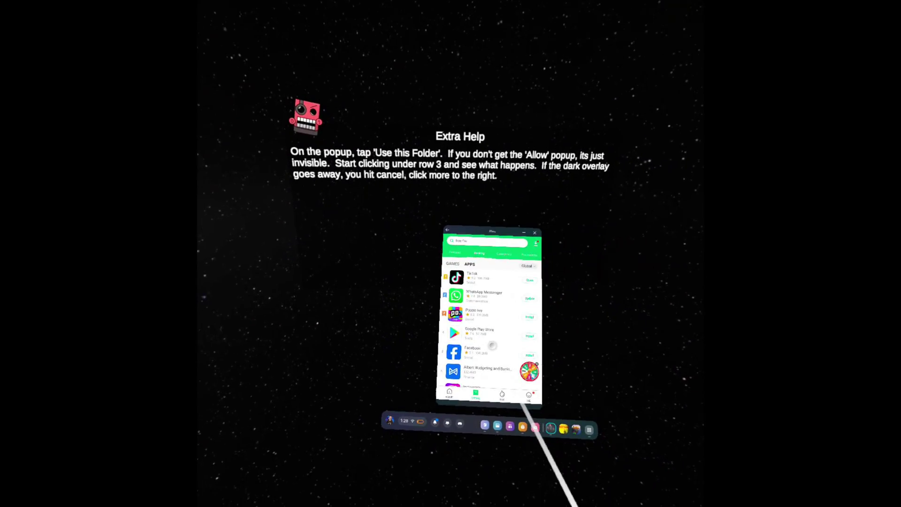
pyautogui.scroll(-5, 503, 375)
pyautogui.scroll(4, 499, 302)
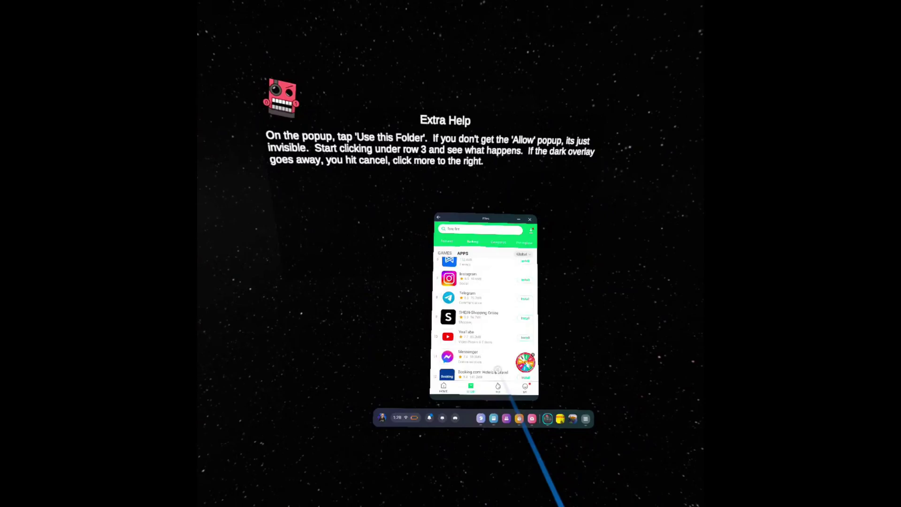
pyautogui.click(503, 289)
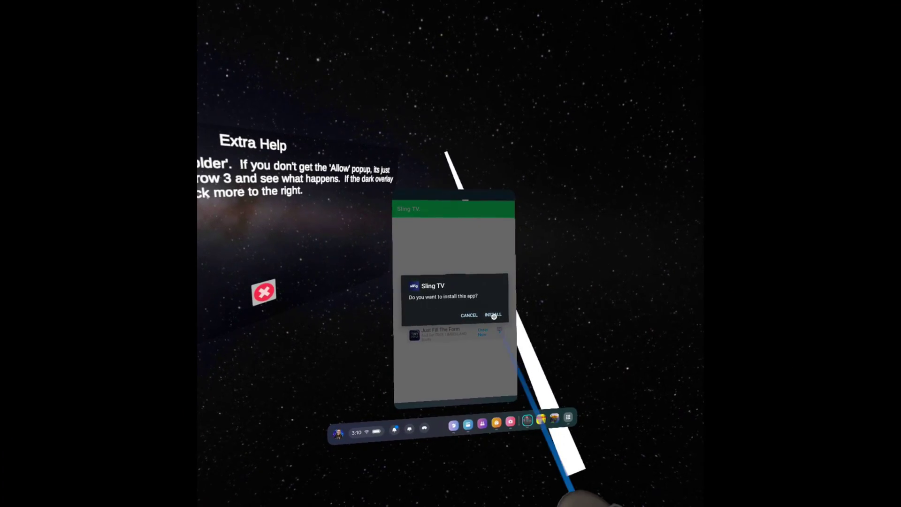
# Step: Confirm the installation of Sling TV
pyautogui.click(491, 318)
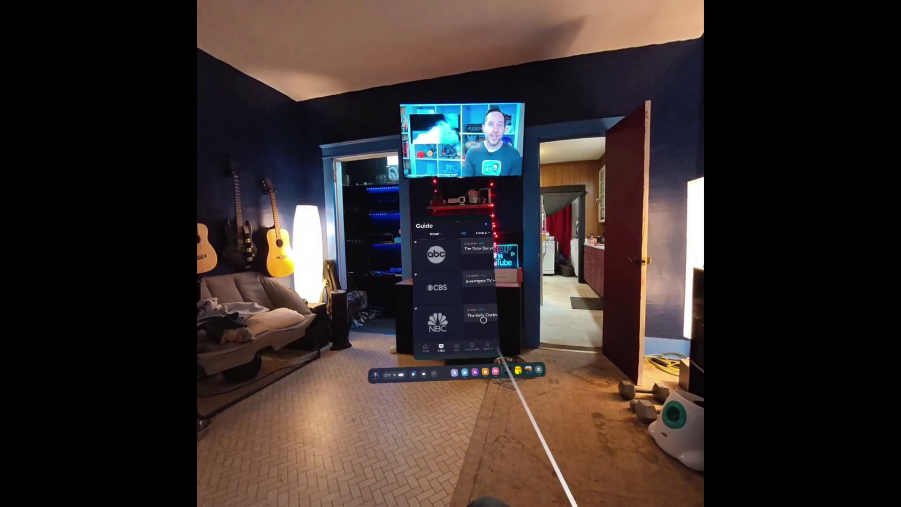
# Step: Browse the local channels in the Sling TV guide and select the current ABC programme
pyautogui.scroll(-5, 473, 282)
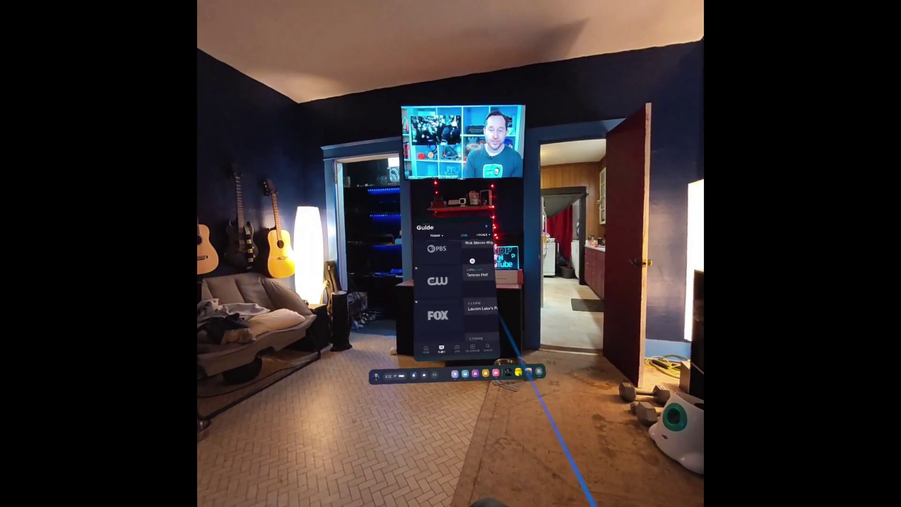
pyautogui.hscroll(3, 479, 274)
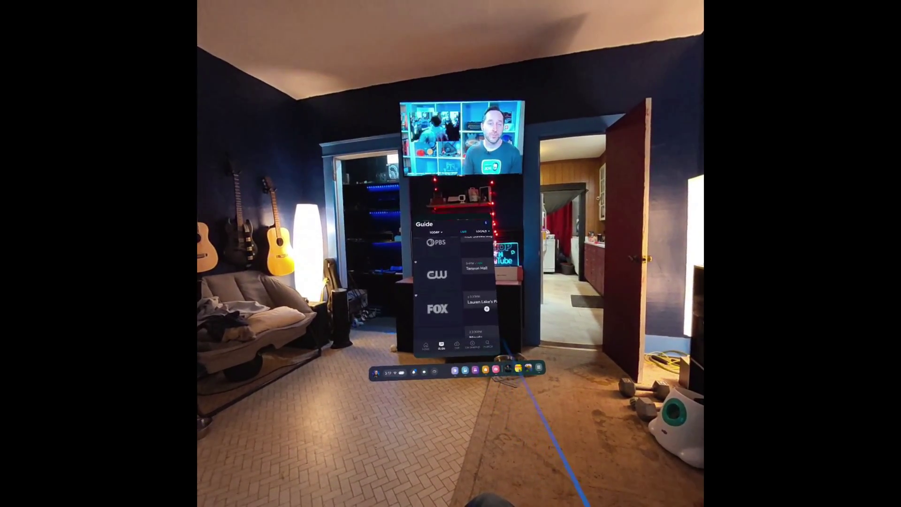
pyautogui.scroll(2, 477, 282)
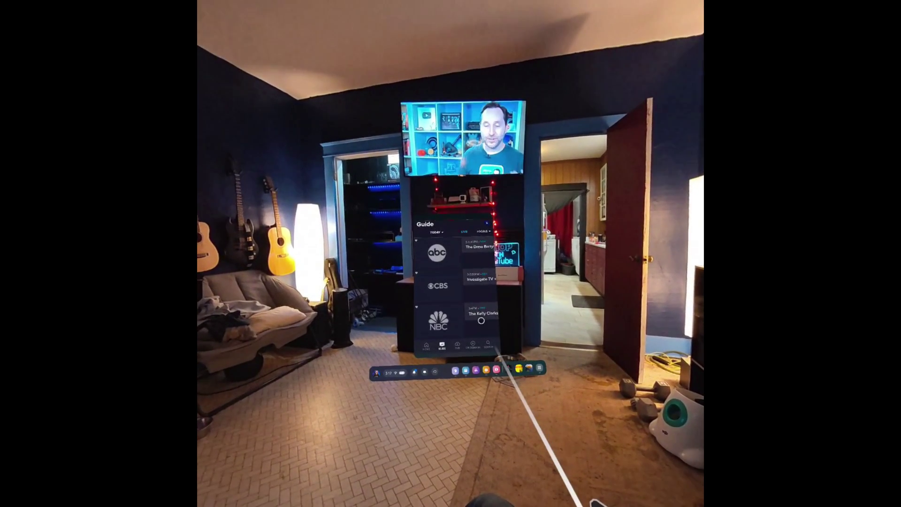
pyautogui.click(475, 256)
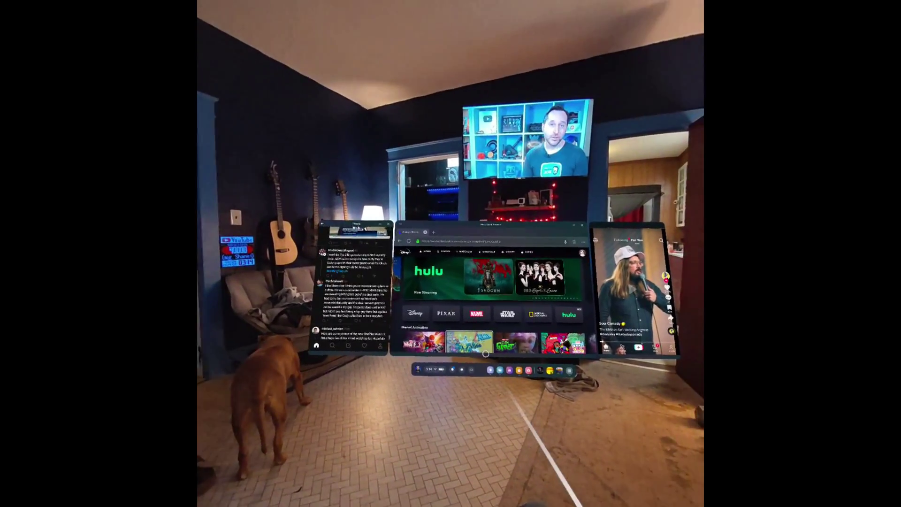
# Step: Open the X-Men series on Disney+ in the browser window and start playing it
pyautogui.click(484, 350)
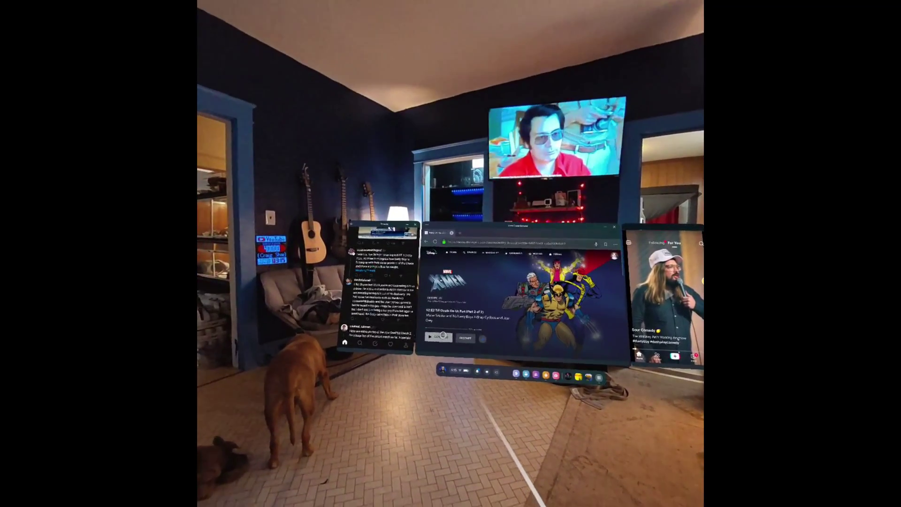
pyautogui.click(432, 339)
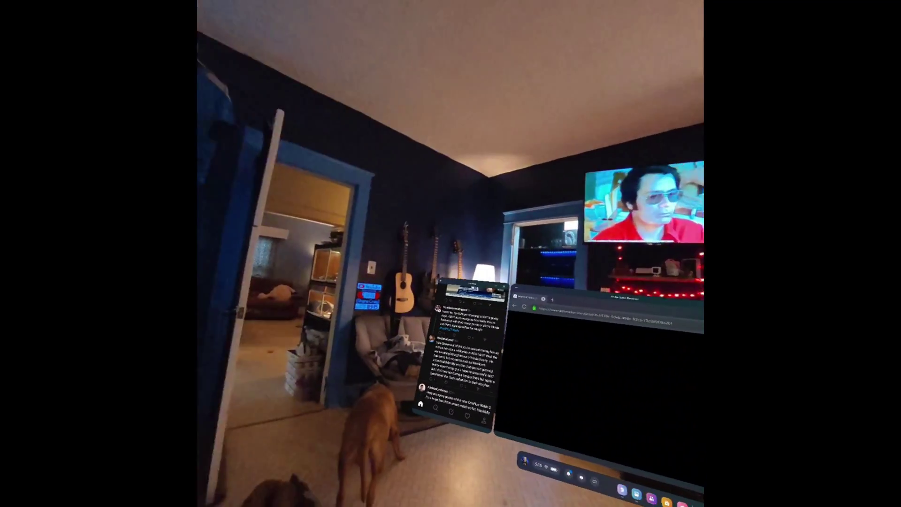